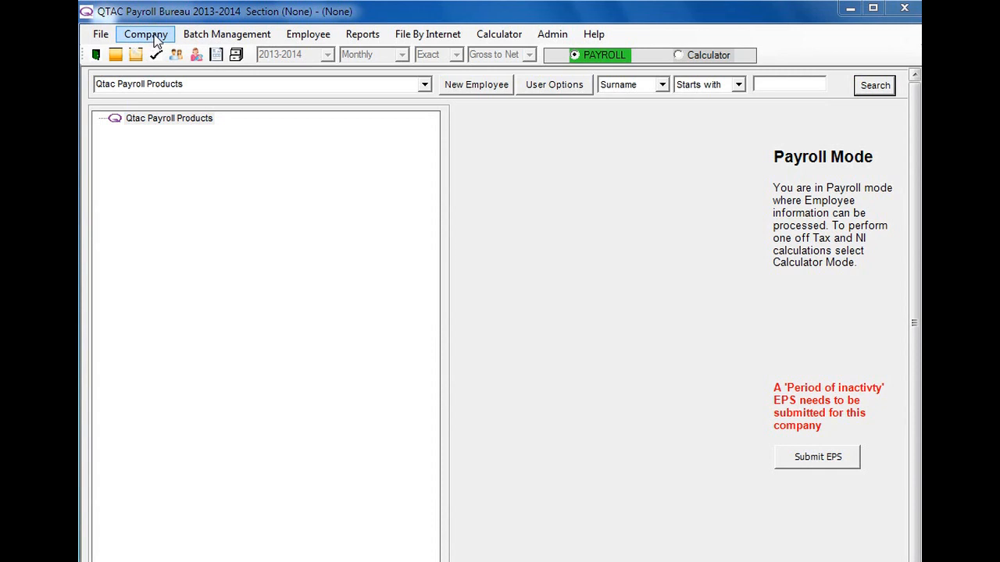
- Open Company Maintenance for Qtac Payroll Products and review its general, Tax and NI, pension and payments settings
click(155, 39)
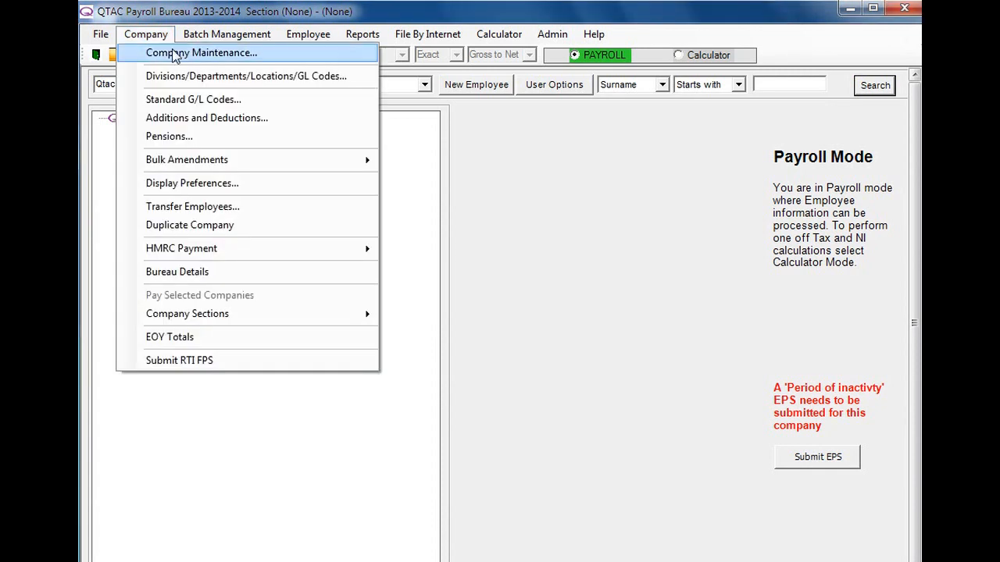
click(177, 53)
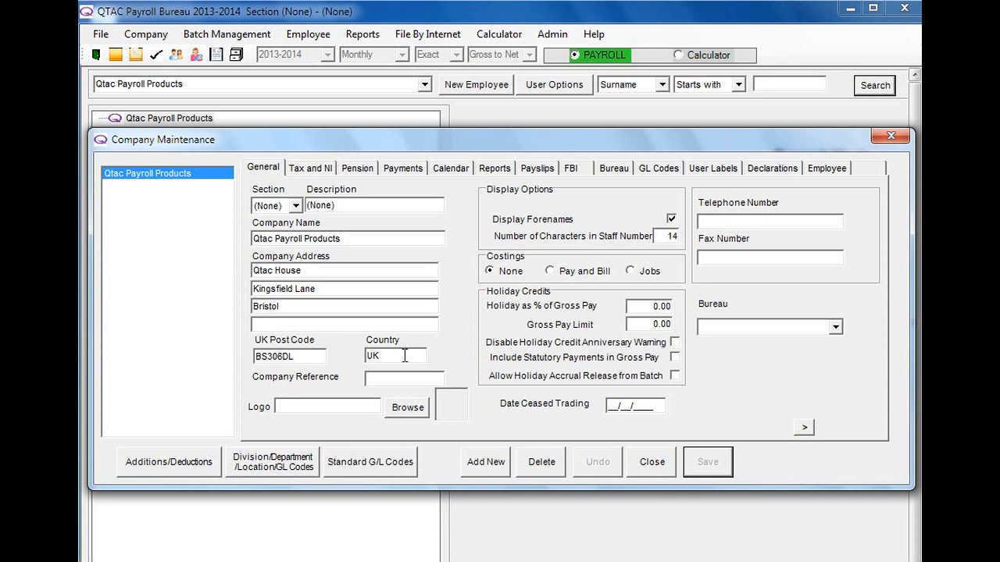
click(316, 169)
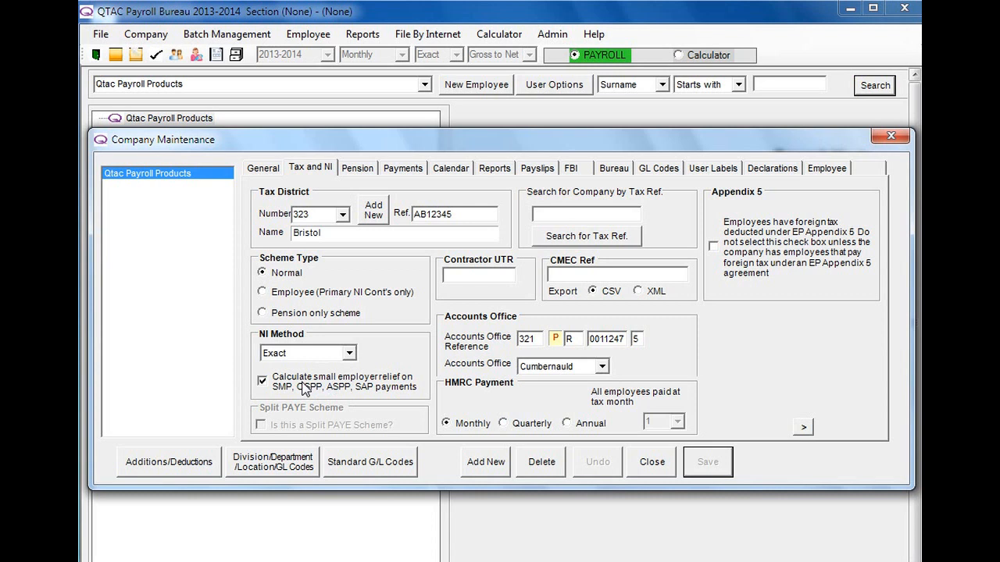
click(262, 381)
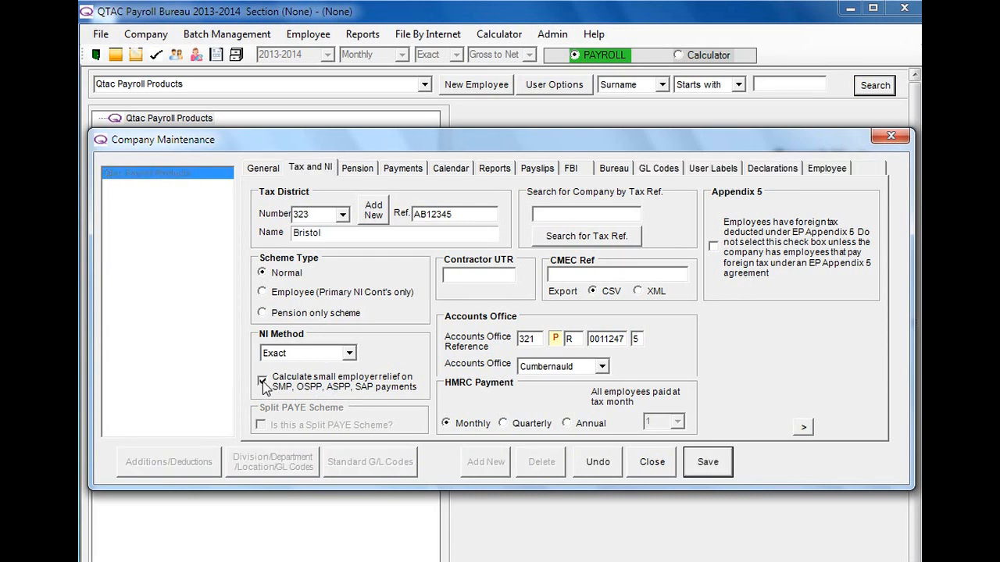
click(263, 381)
click(365, 171)
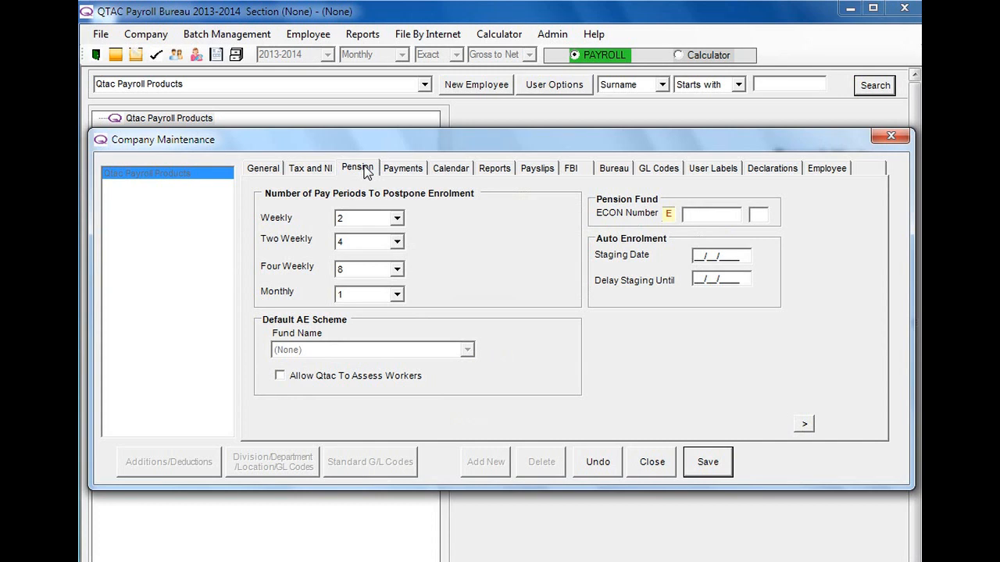
click(400, 169)
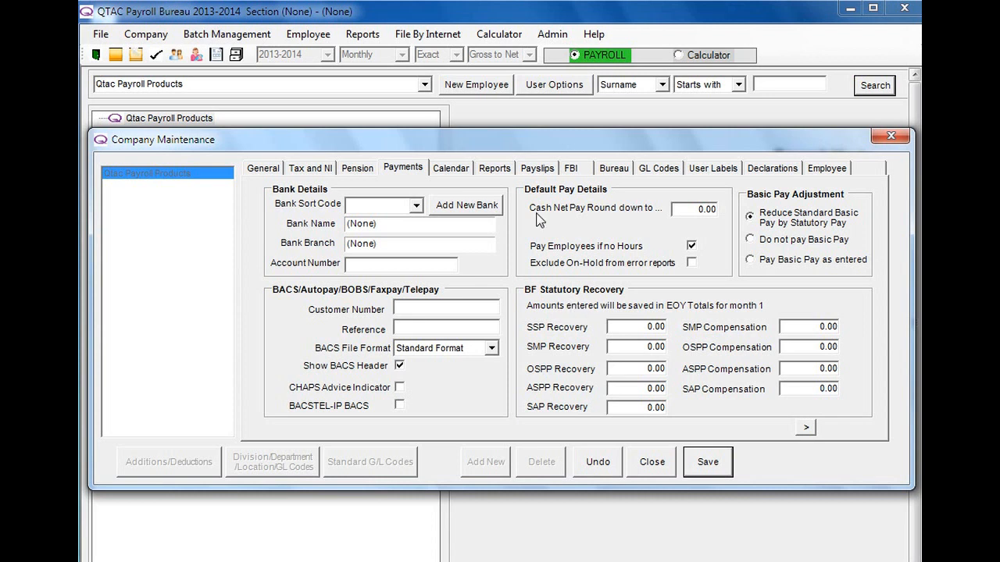
- Set the weekly payslip date for tax week 1 to 12/04/2013 in the company calendar and generate the weekly dates
click(454, 170)
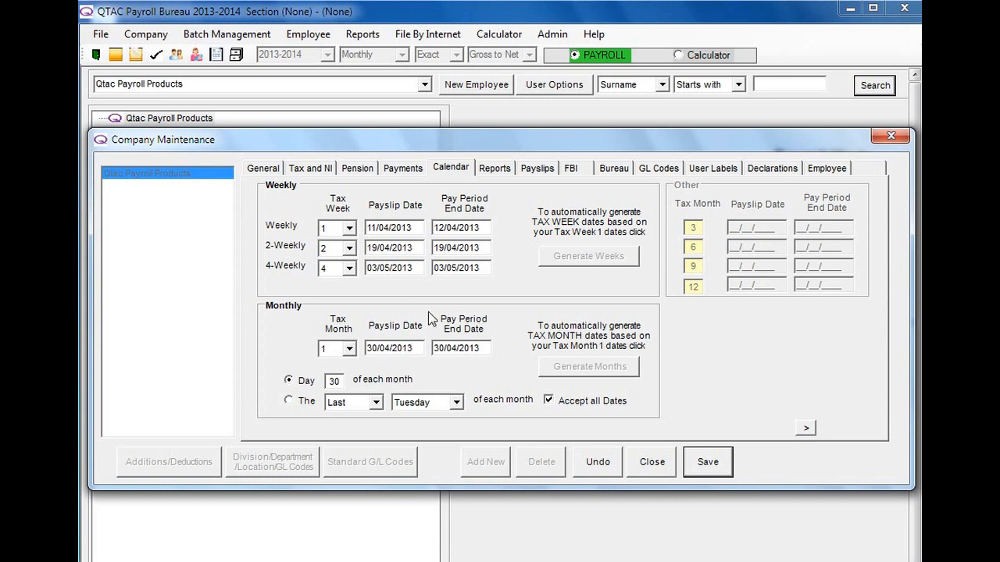
click(375, 227)
key(BackSpace)
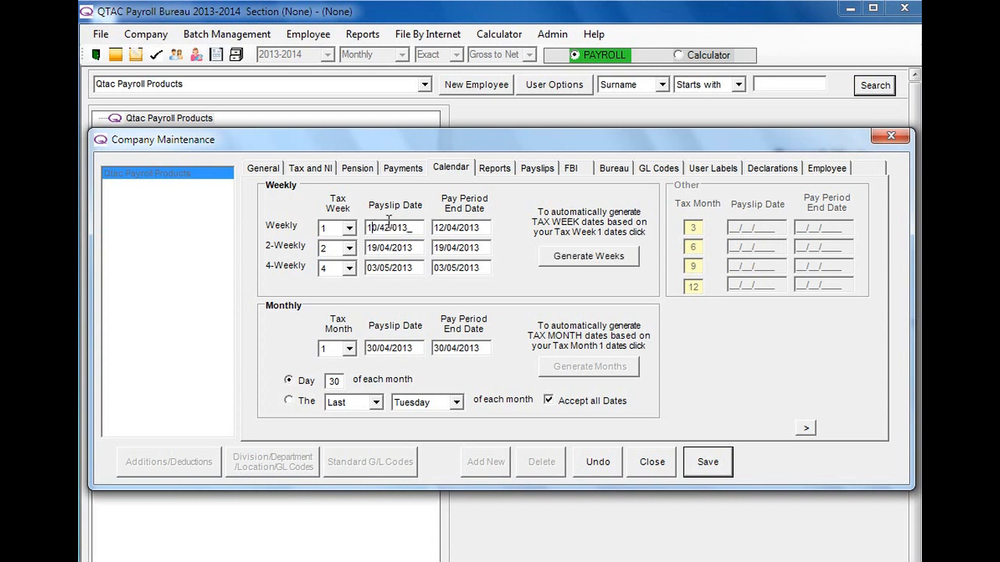
text(20)
click(586, 262)
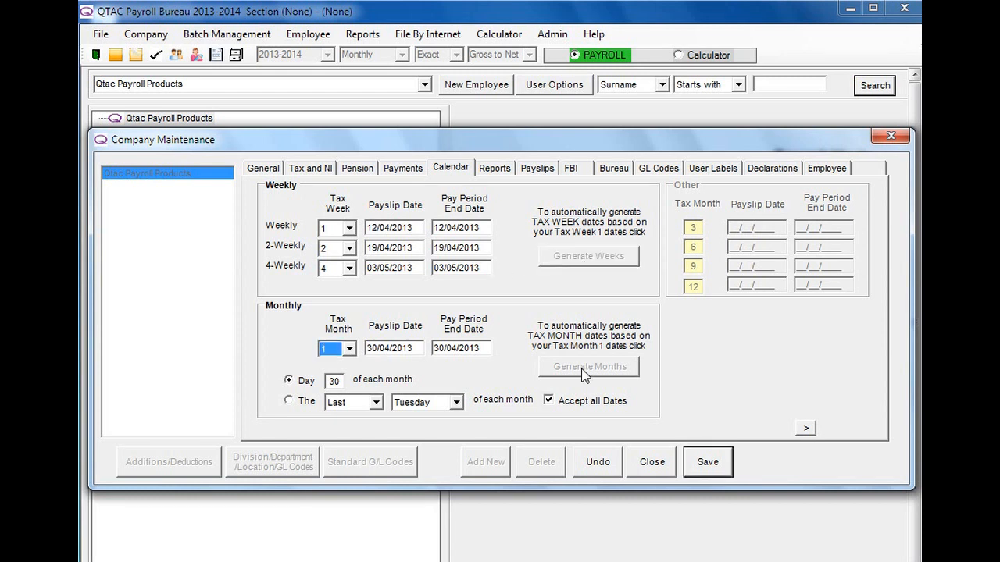
- Check the generated weekly calendar dates for tax week 2, and return to tax week 1
click(349, 228)
click(328, 254)
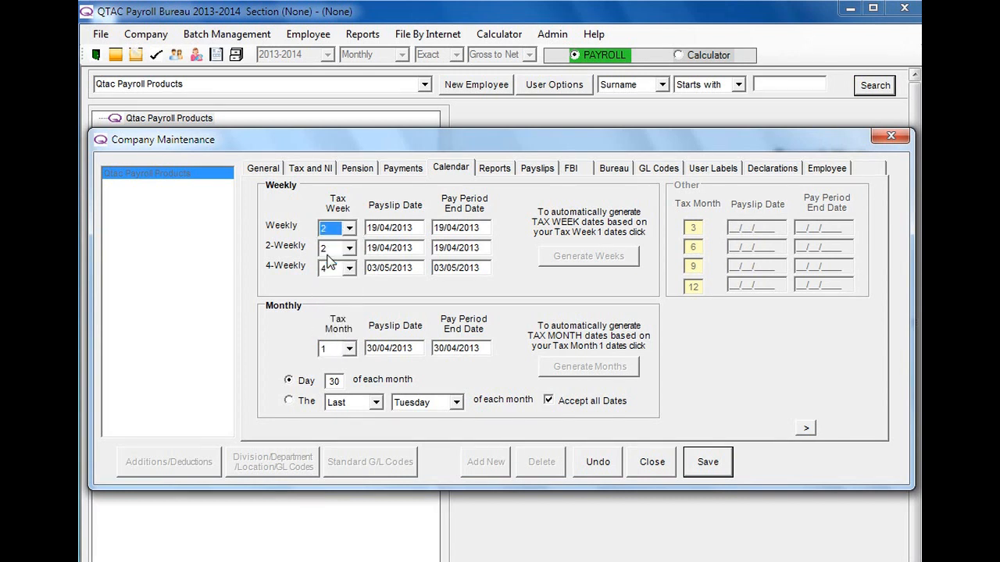
click(351, 233)
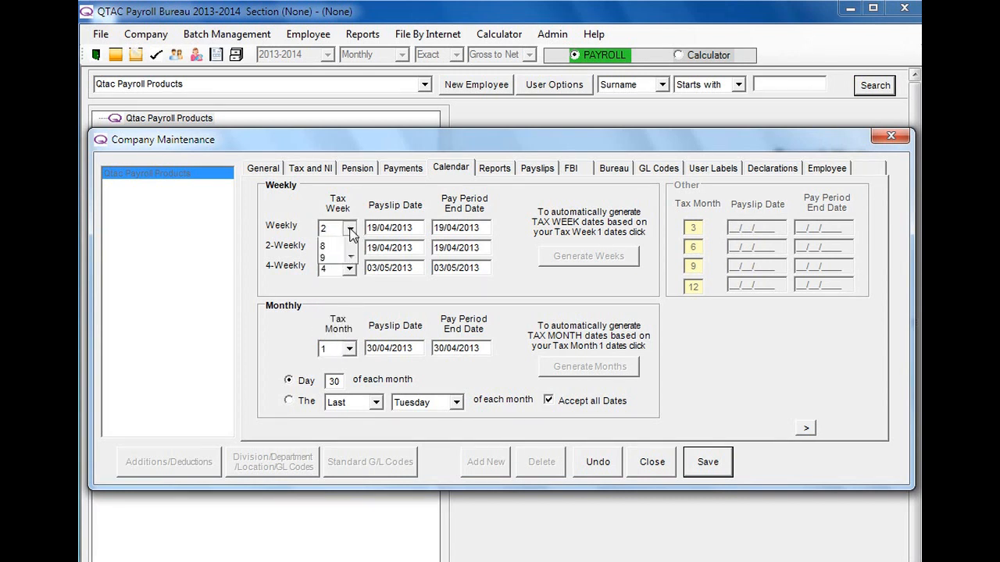
click(329, 243)
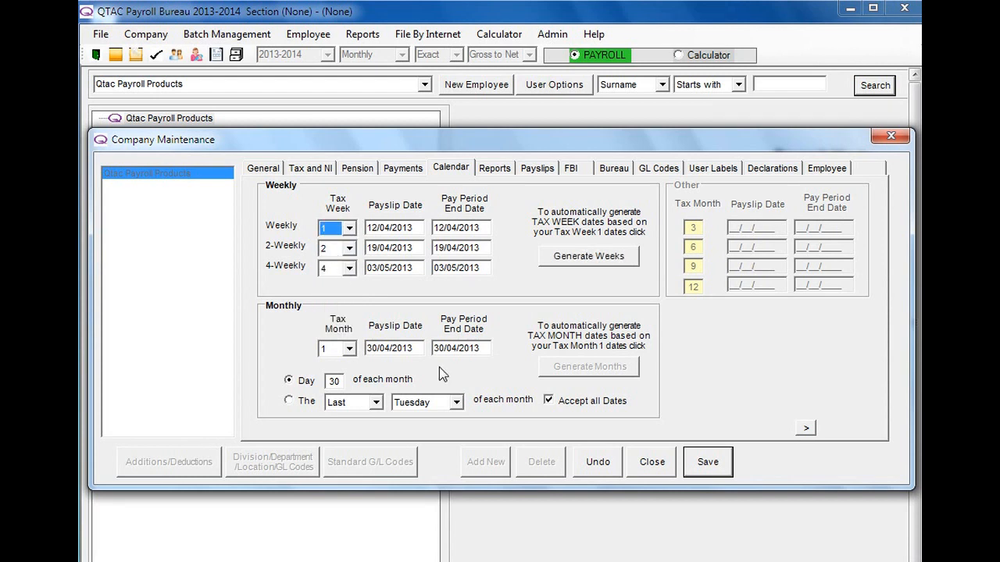
- Save the company calendar changes with Accept all Dates enabled for the monthly calendar
click(549, 400)
click(549, 401)
click(707, 461)
- Review the company's report settings and payslip options, including the available default payslip types
click(503, 170)
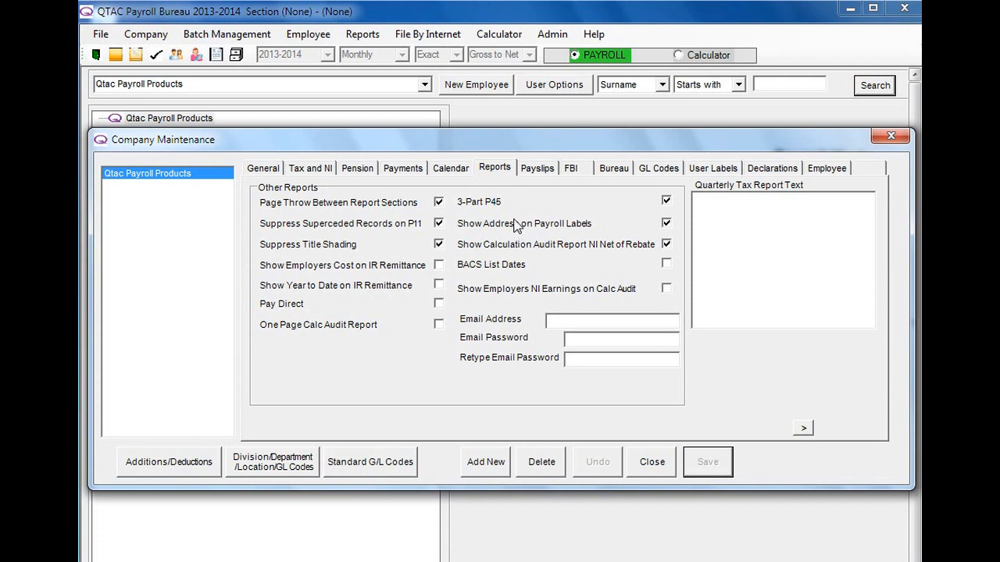
click(538, 168)
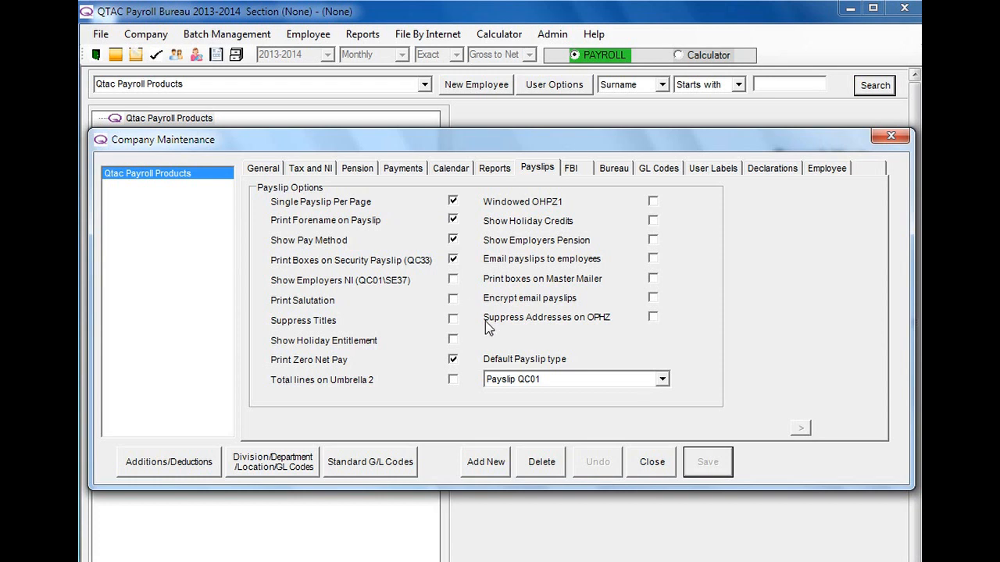
click(539, 383)
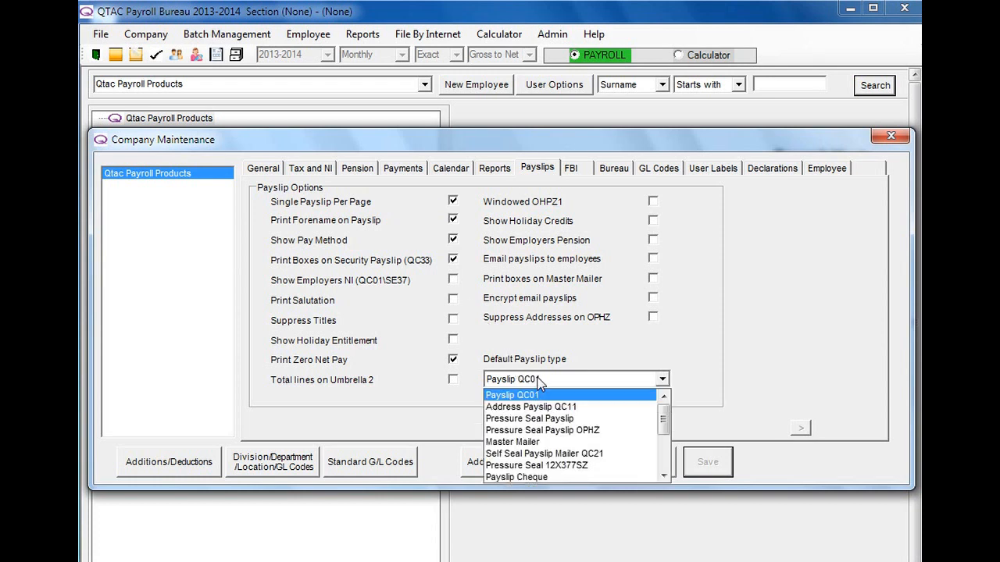
click(539, 383)
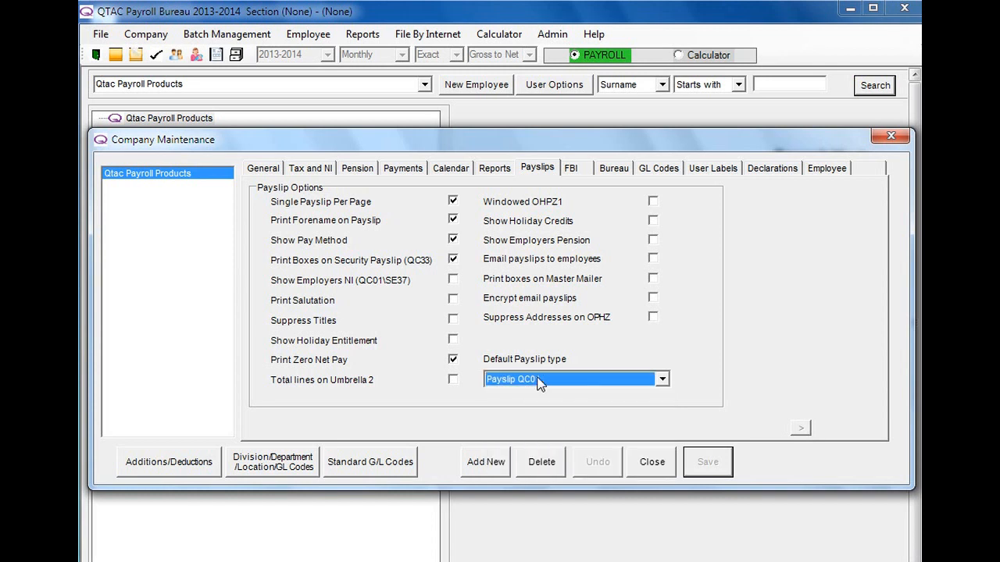
- Review the company's FBI, Bureau, GL code, declaration and default employee settings, and close Company Maintenance
click(582, 173)
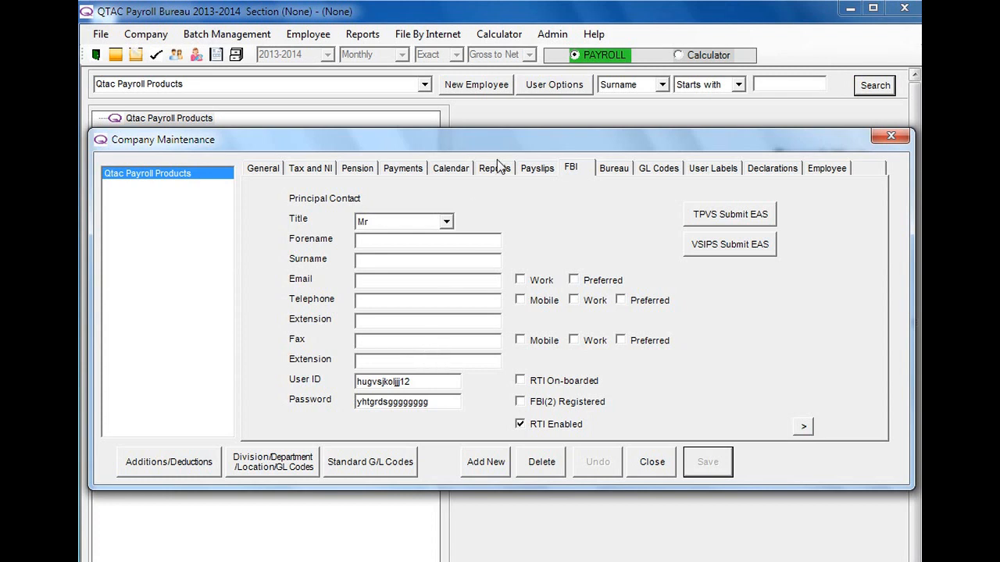
click(606, 171)
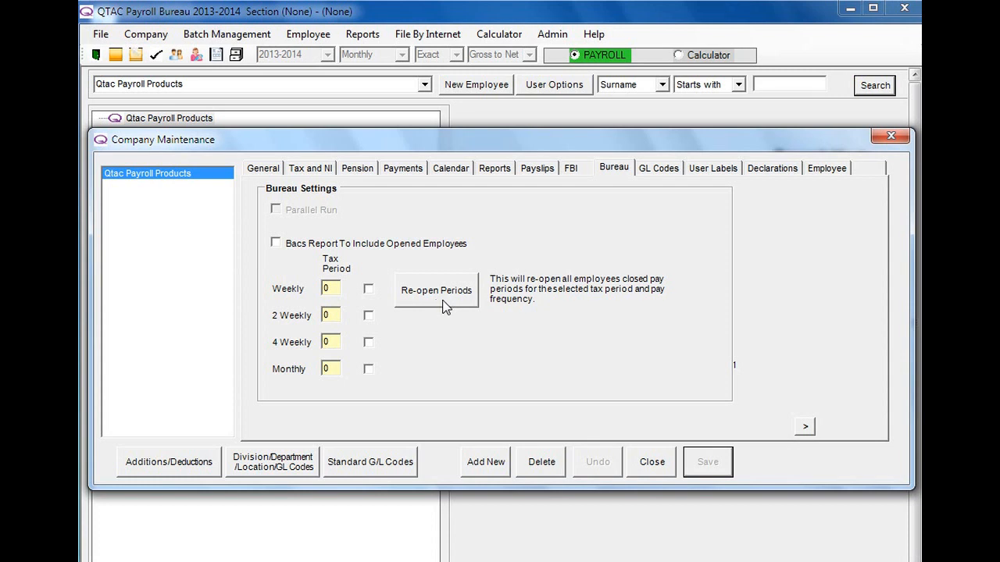
click(672, 174)
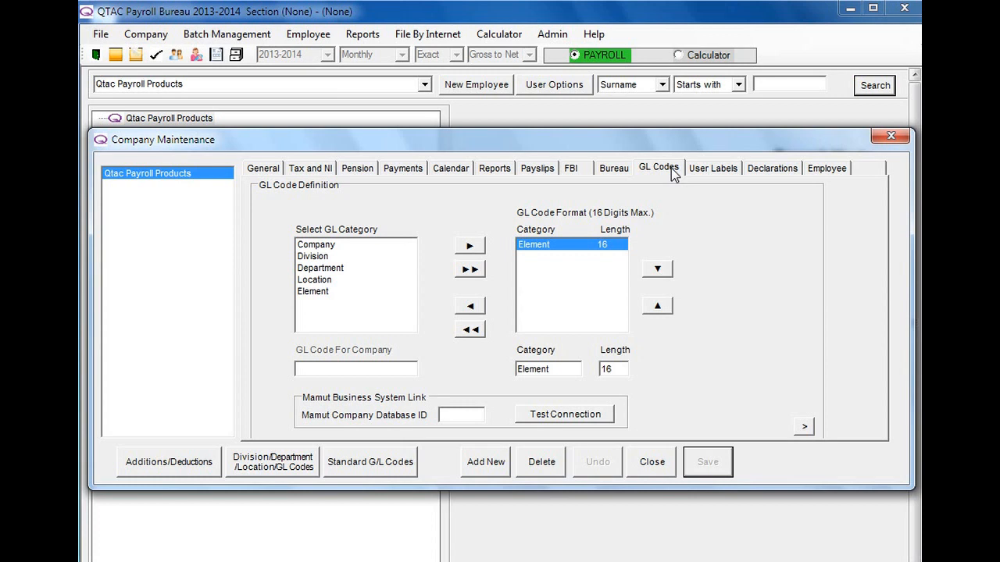
click(759, 172)
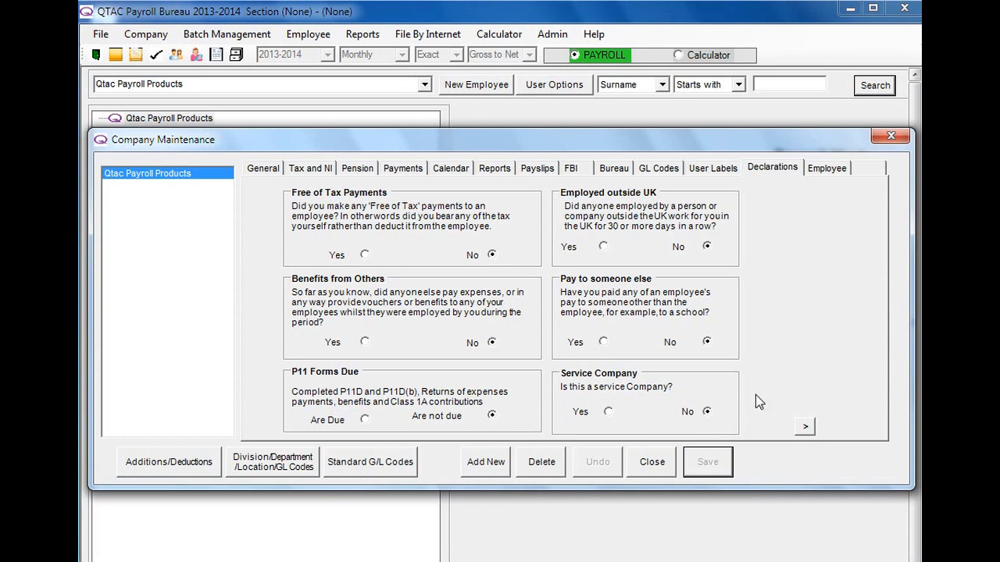
click(841, 172)
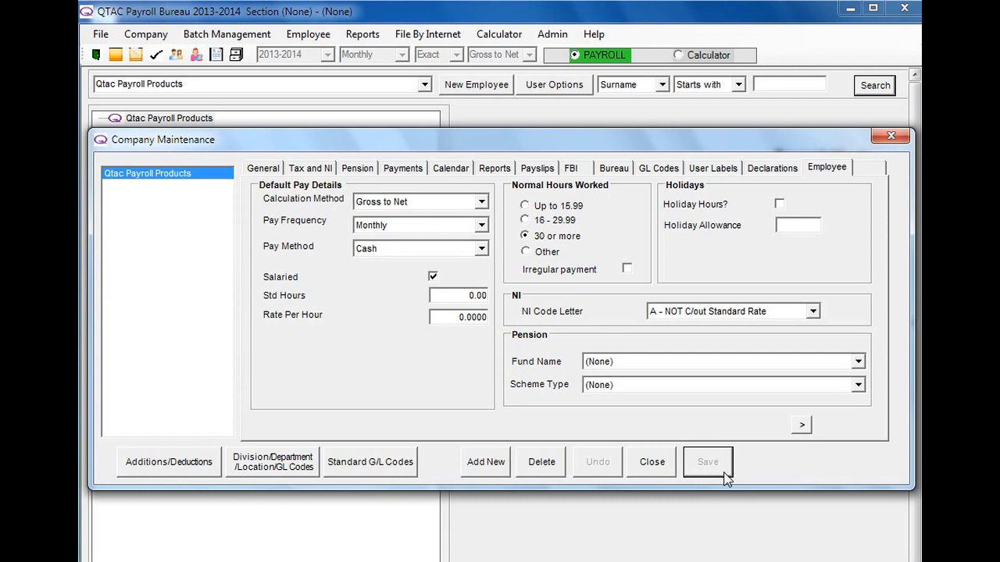
click(652, 463)
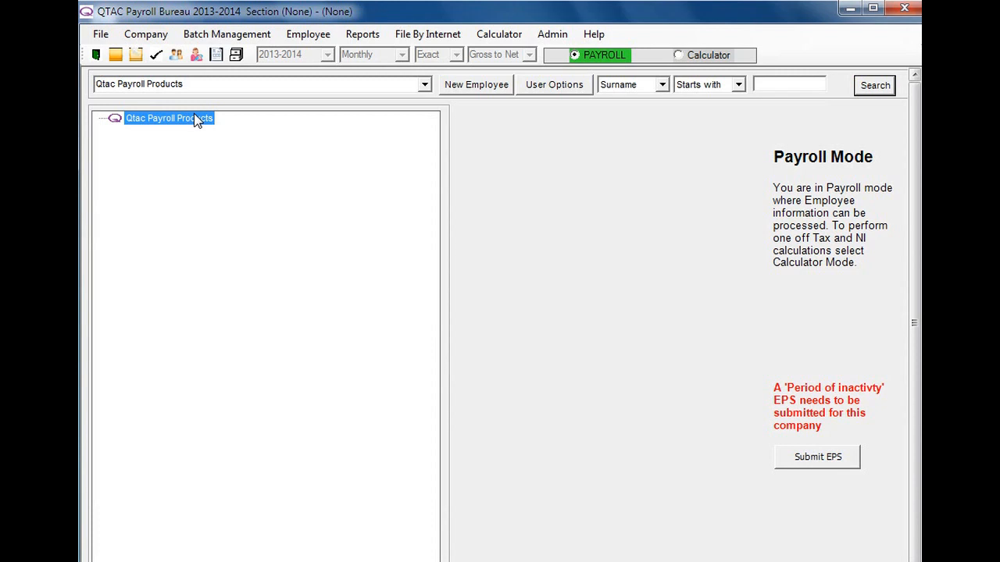
- Open the list of companies available for payroll
click(424, 84)
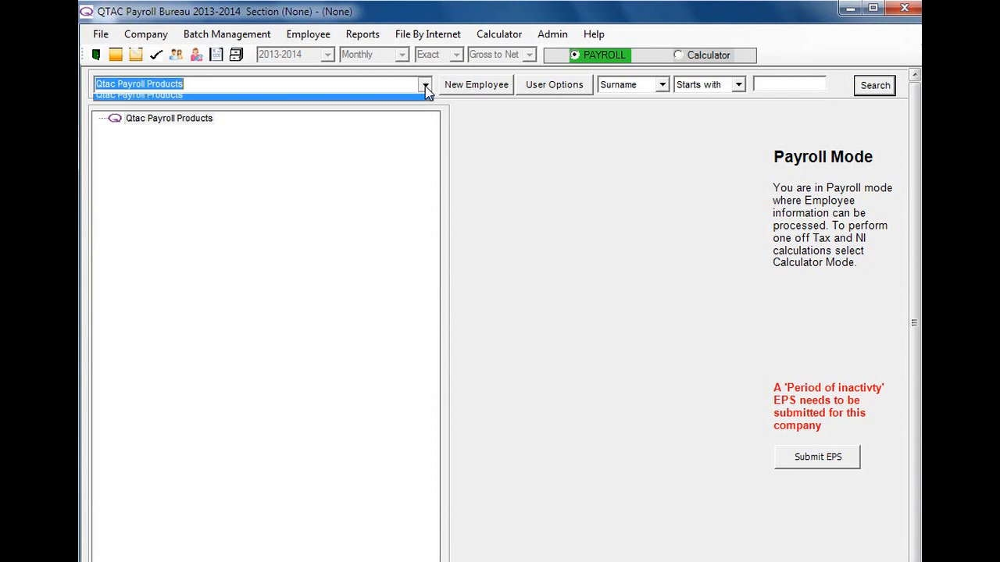